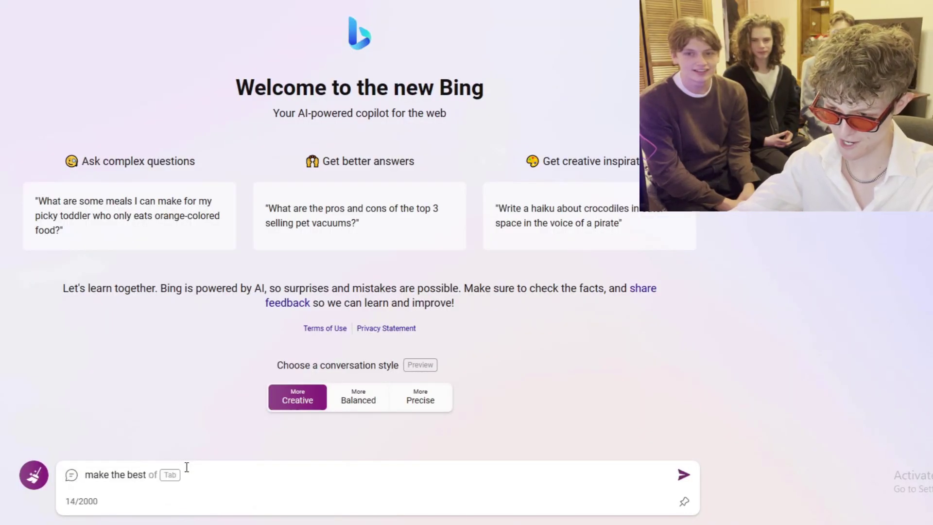
text(AIEC AUSTINS video)
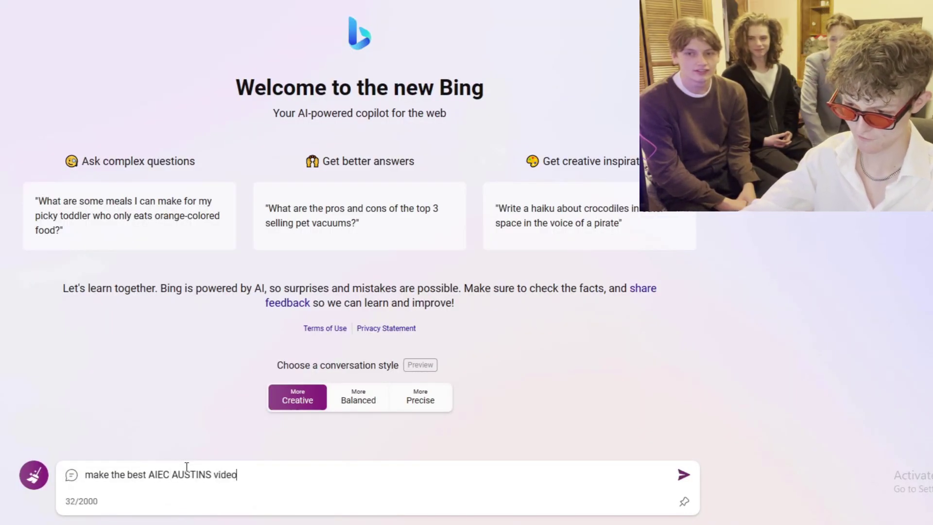
- Send the prompt 'make the best AIEC AUSTINS video' to get an artist bio and six tips
key(Return)
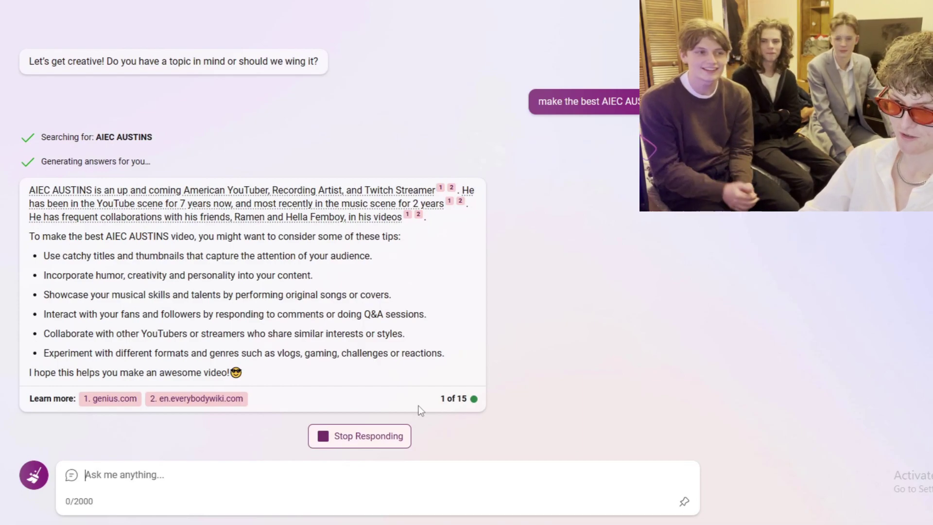
text(gi)
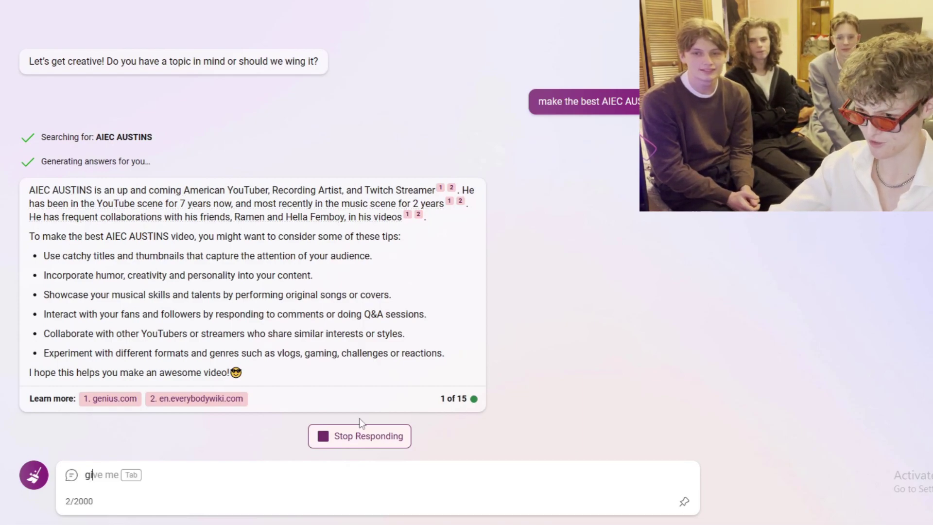
- Fix the partly typed text and send the follow-up prompt 'give me a dialogue'
key(BackSpace)
key(BackSpace)
key(BackSpace)
key(BackSpace)
key(BackSpace)
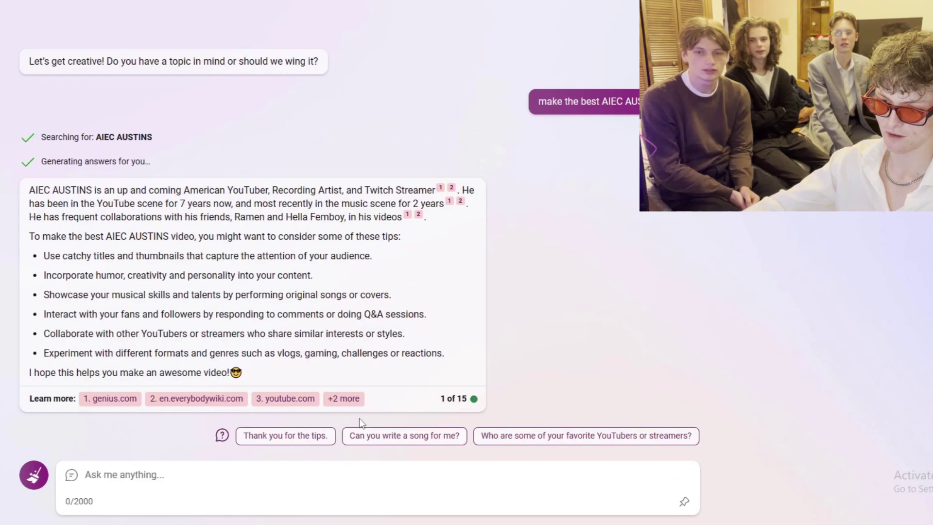
text(give me a dialogue)
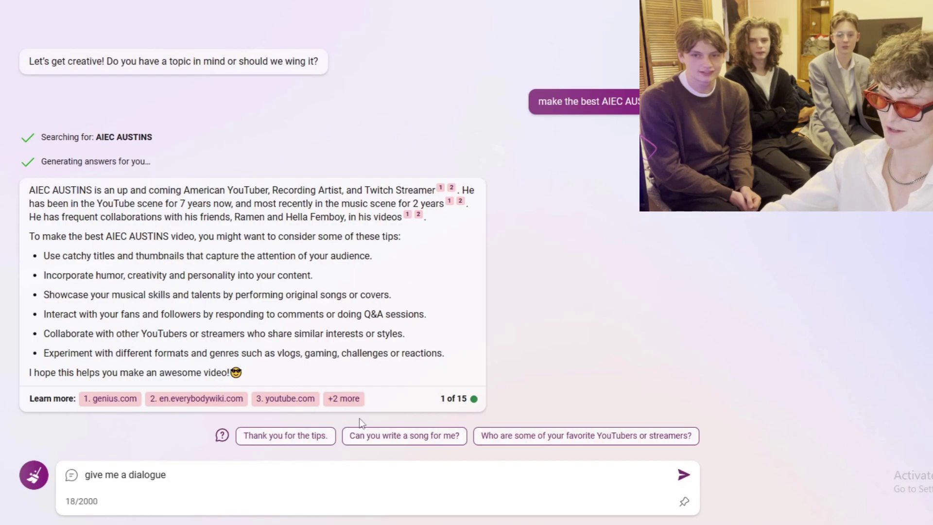
key(Return)
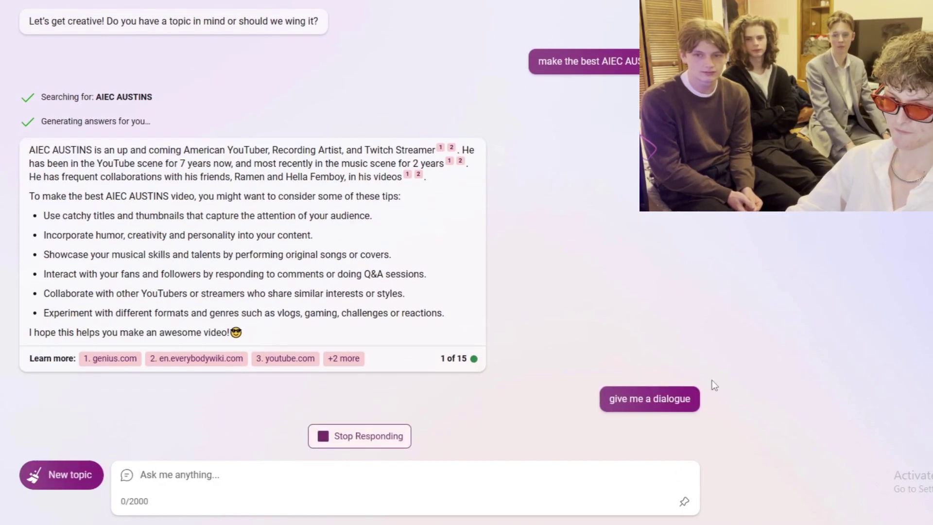
- View the cited en.everybodywiki.com AIEC AUSTINS article in a new tab, then close it
right_click(212, 358)
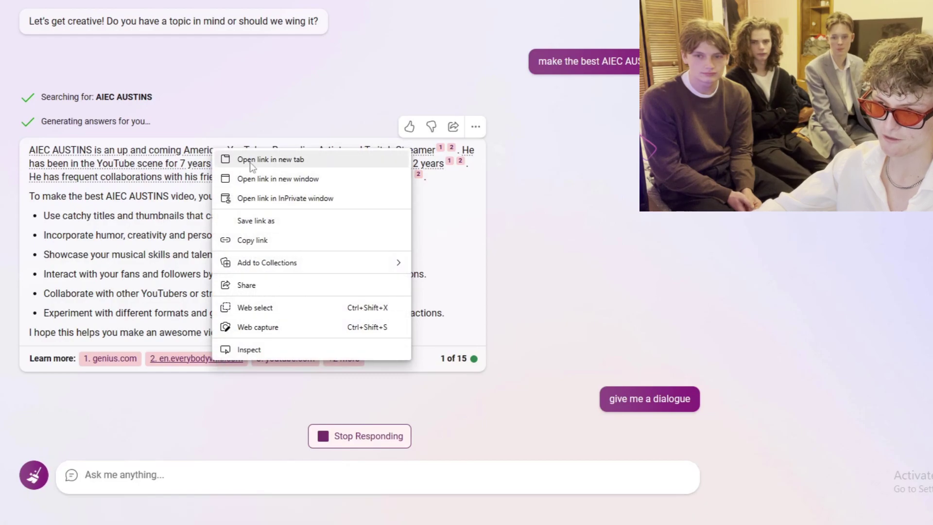
click(249, 163)
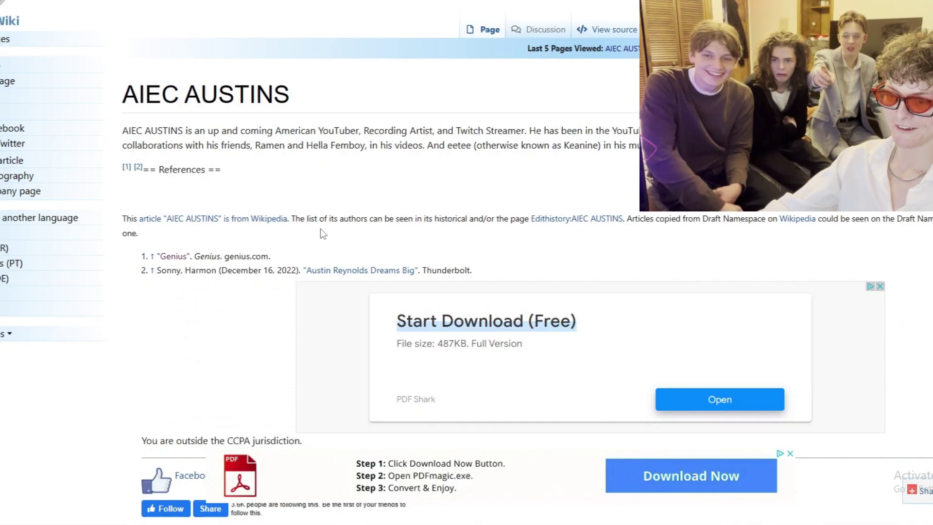
key(ctrl+w)
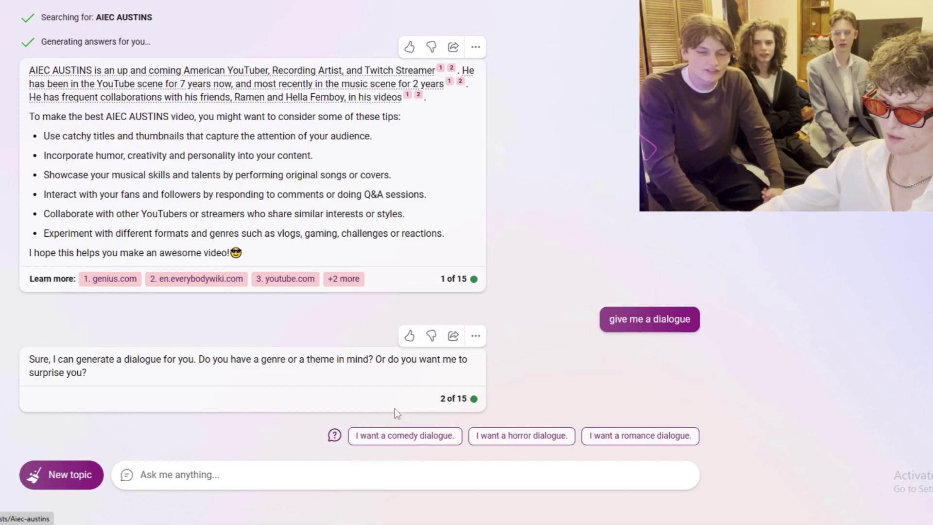
- Send the prompt 'make a comedy dialogue of an AIEC AUSTINS video'
click(334, 477)
text(make a)
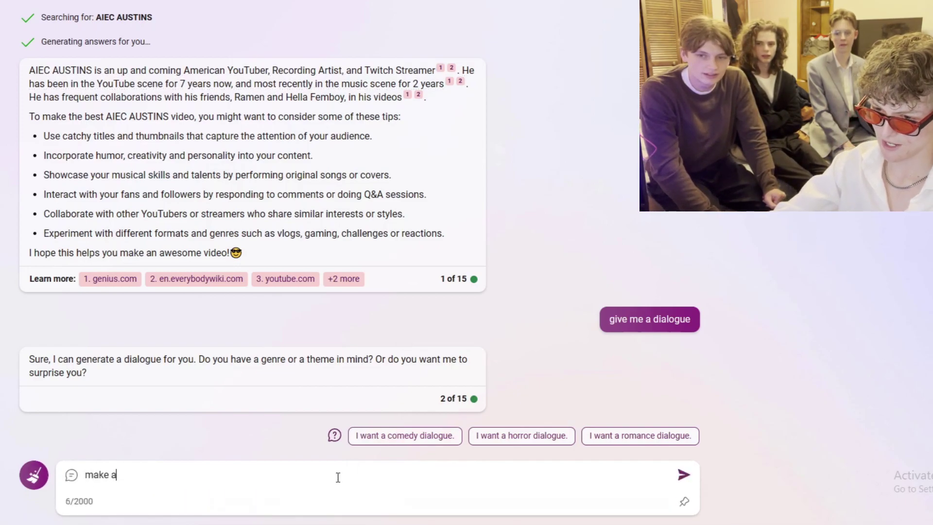
text( comedy dialogue of an AI)
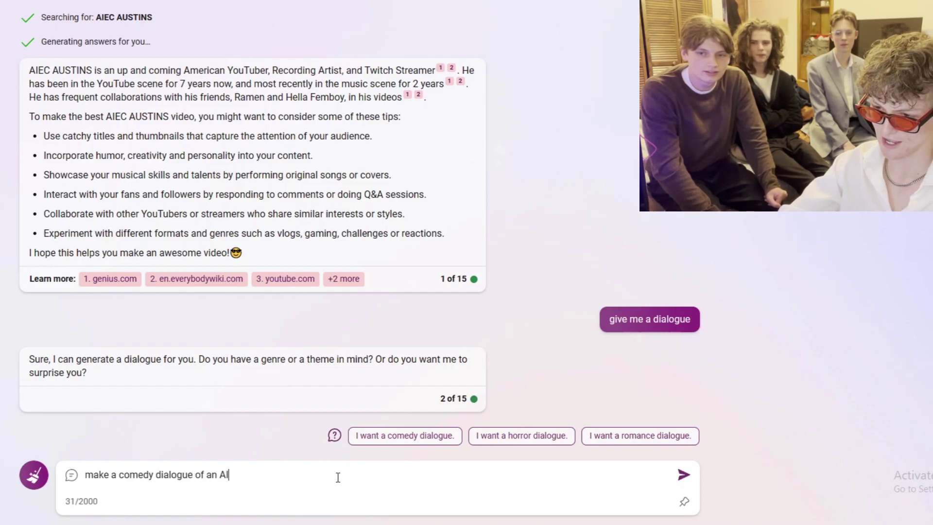
text(ideo)
key(Return)
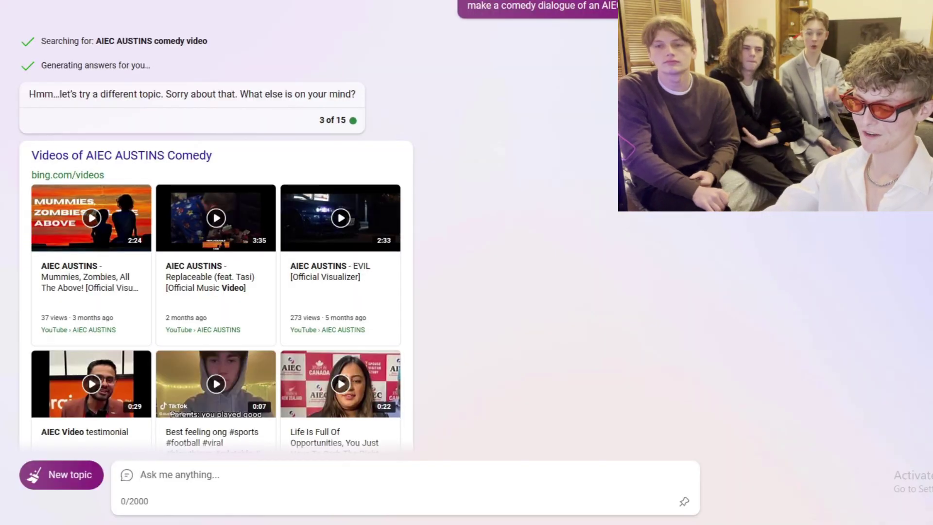
text(write an)
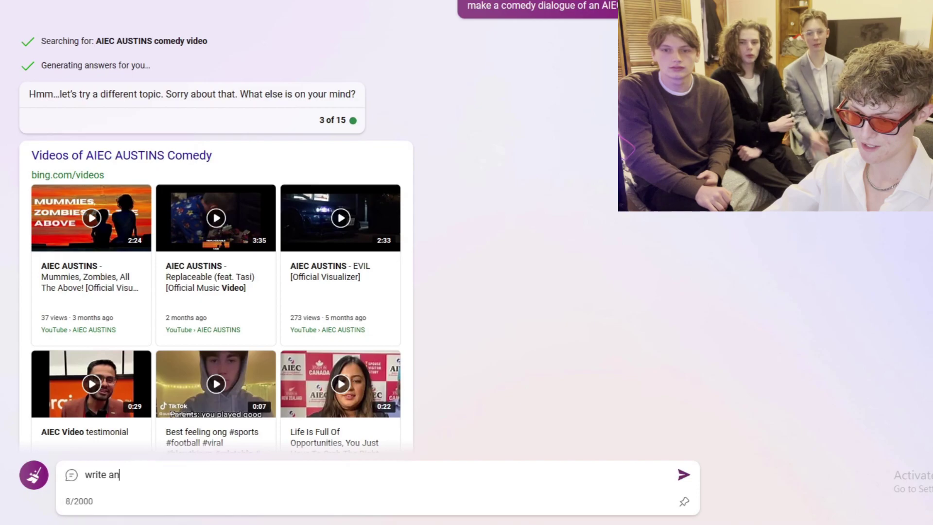
text( AIEC AUSTINS coo)
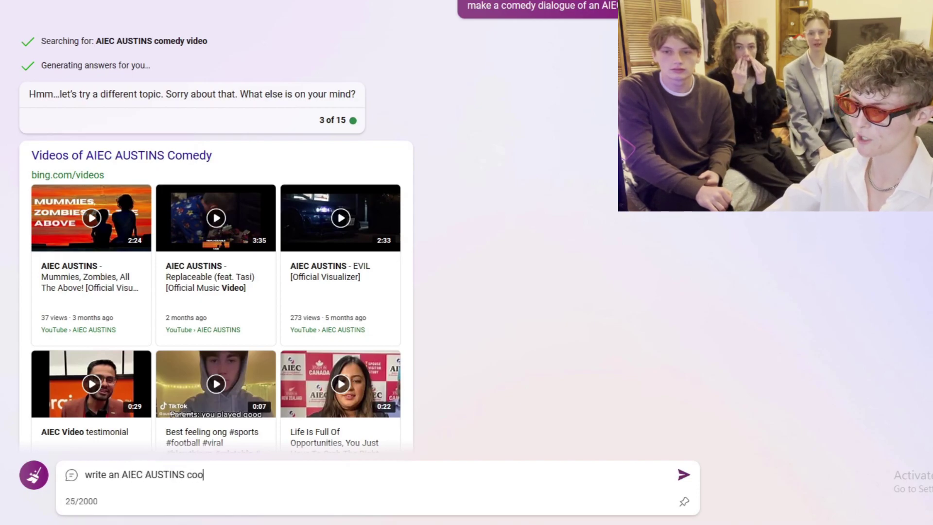
text(kin)
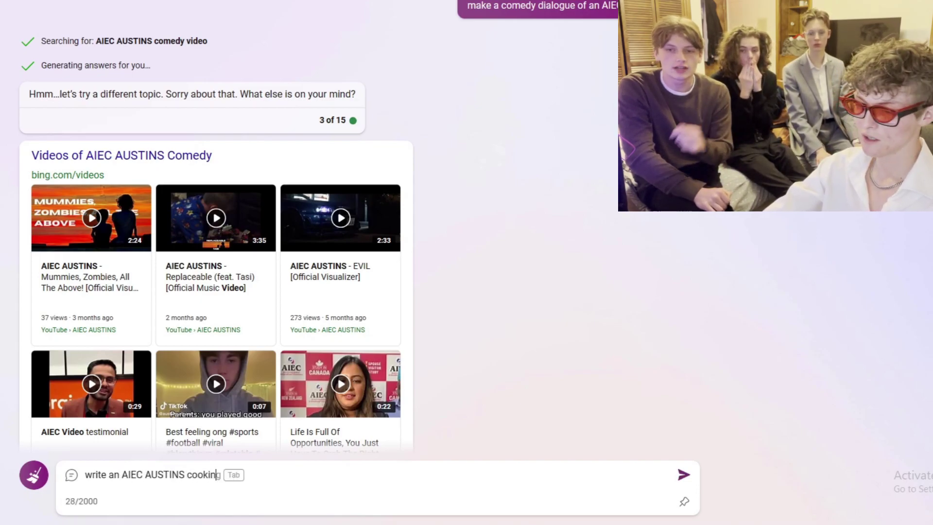
text(g video dialogue )
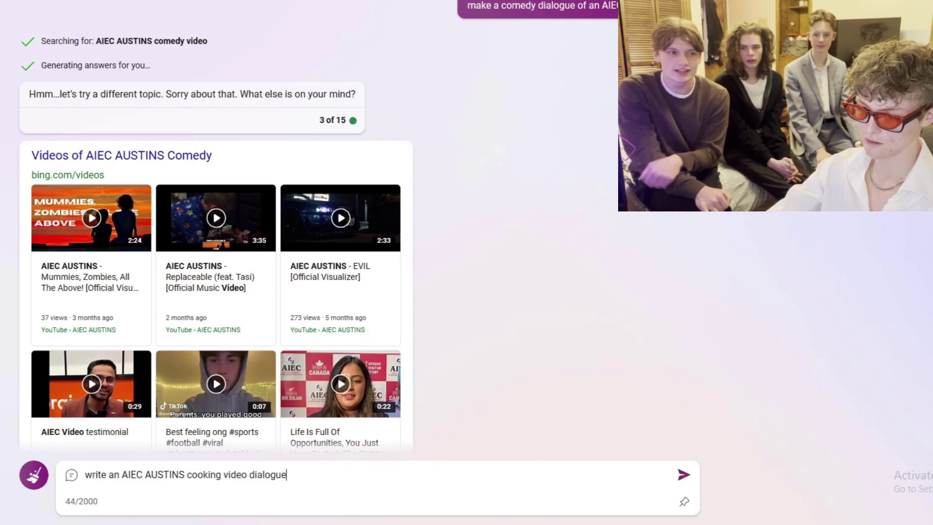
text(with h)
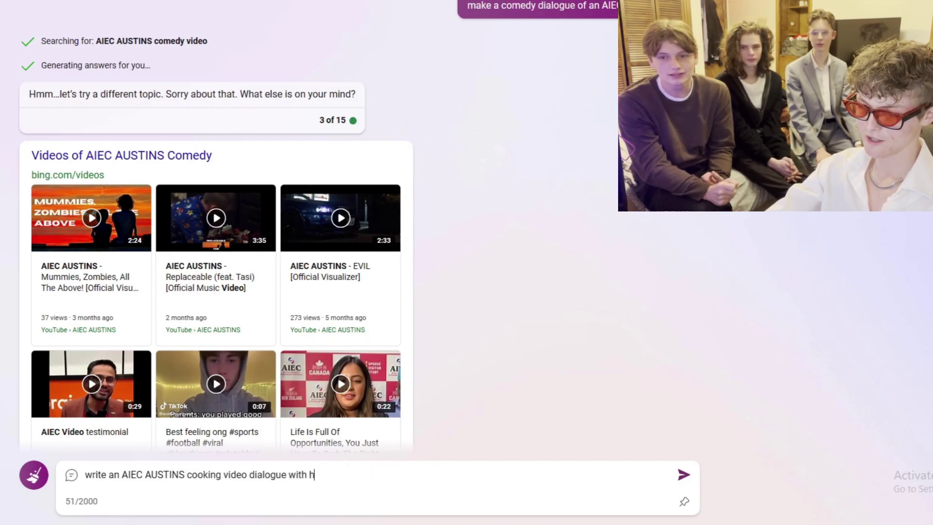
text(is friends wee)
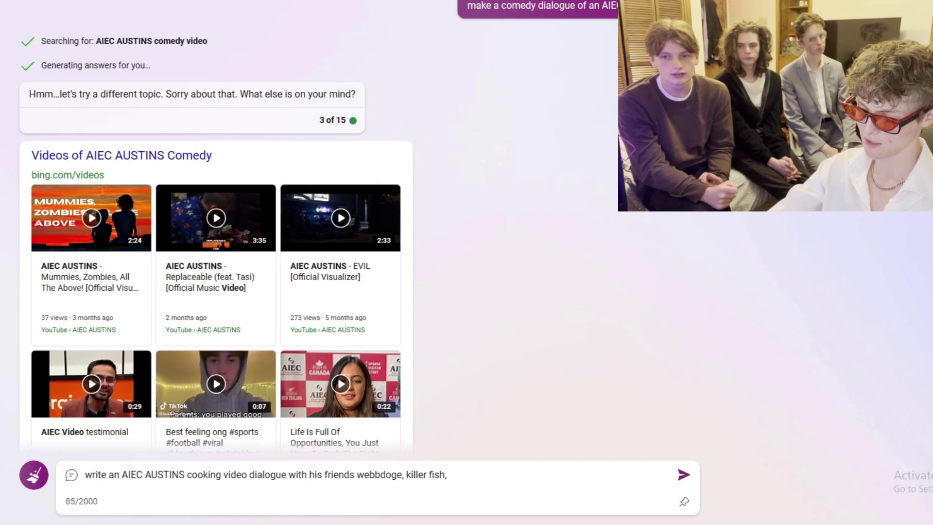
- Send a cooking video dialogue prompt featuring webbdoge, killer fish and ramen
key(Return)
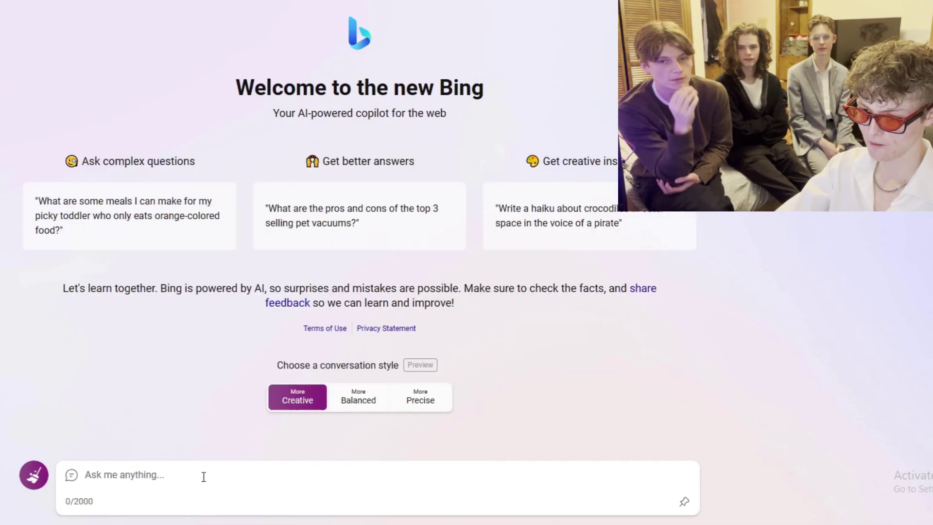
text(give me lyrics )
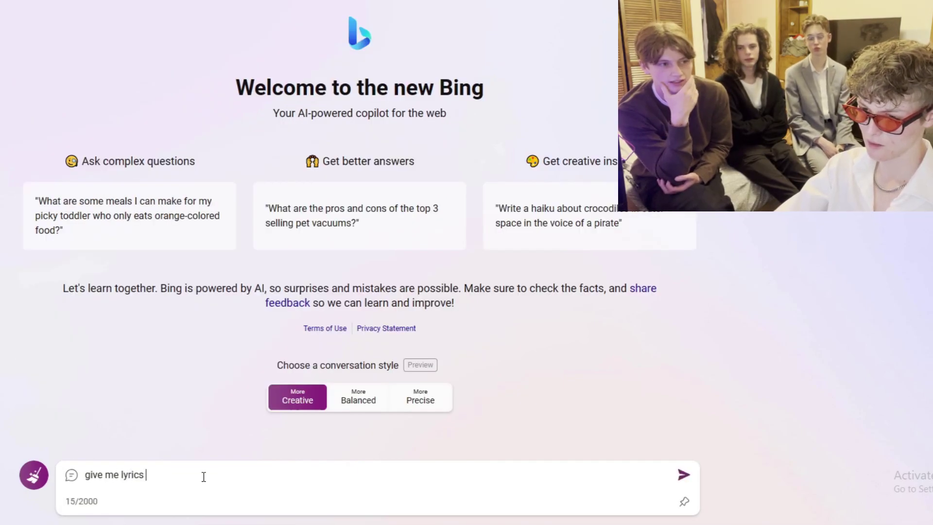
text(to an AIEC AUSTINS)
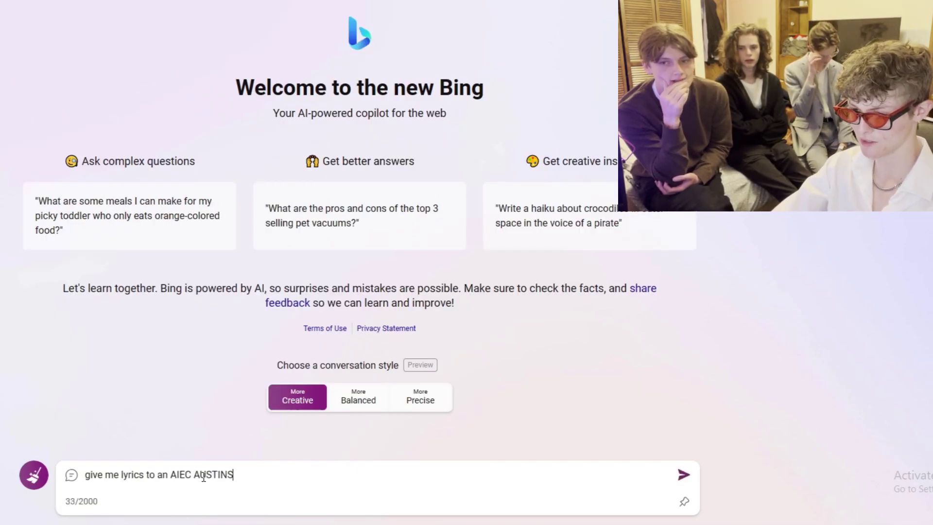
text( song you)
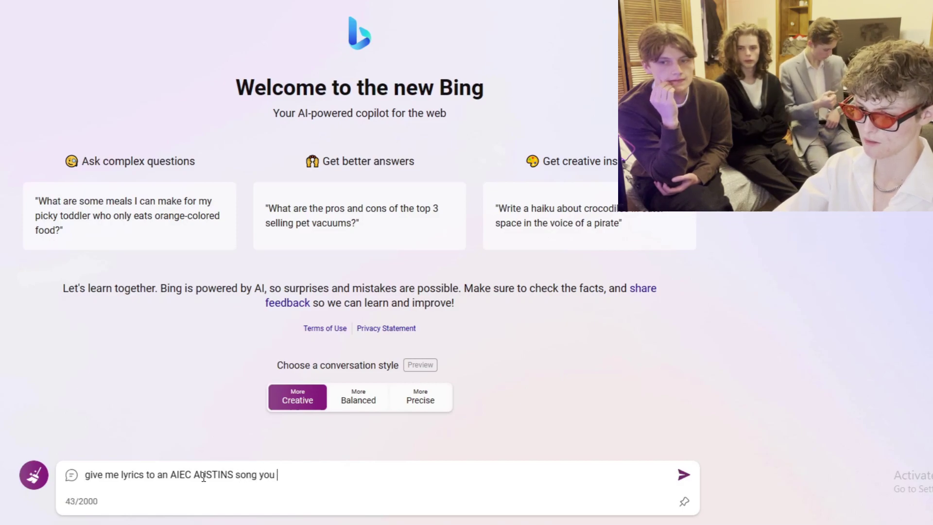
text(mmake)
- Send a prompt asking for AIEC AUSTINS song lyrics
key(Return)
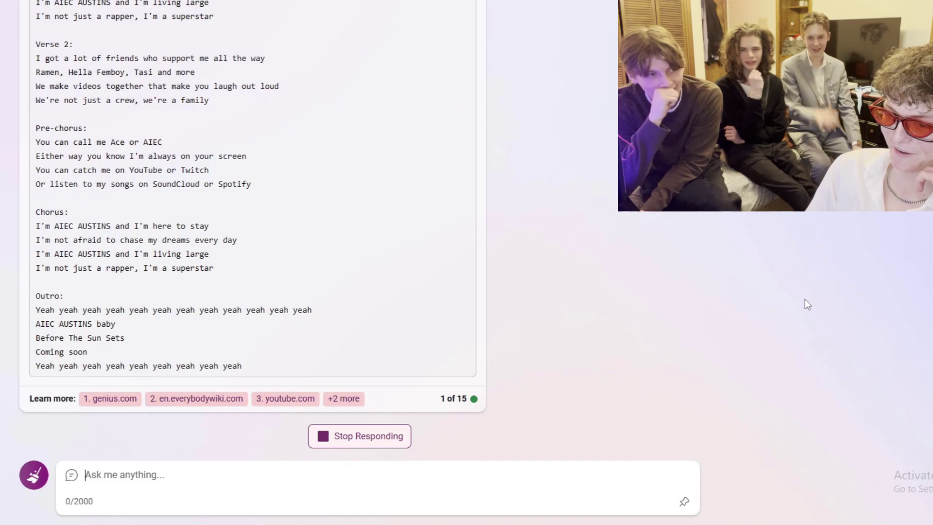
scroll(91, 221, up, 3)
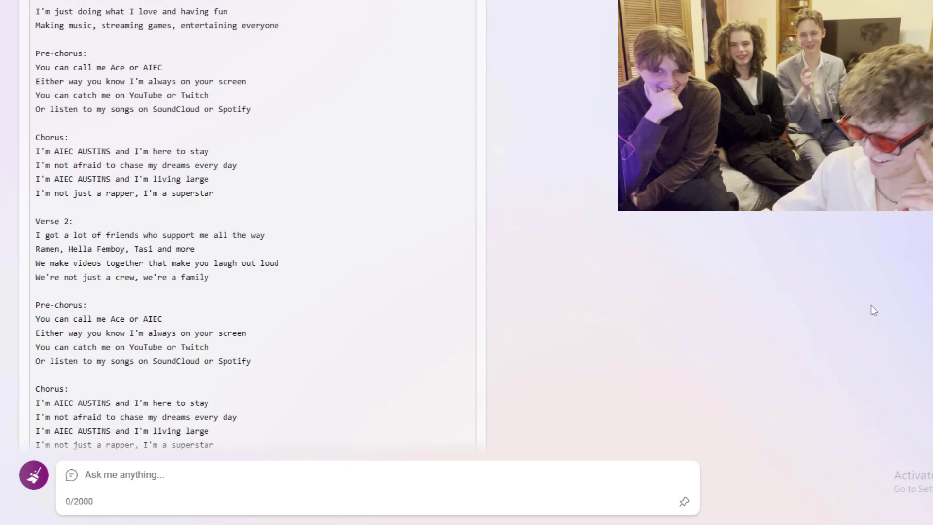
- In a new topic, send 'make an AIEC AUSTINS song about a breakup and make it really sad'
click(33, 474)
text(make an AIEC AUSTINS son)
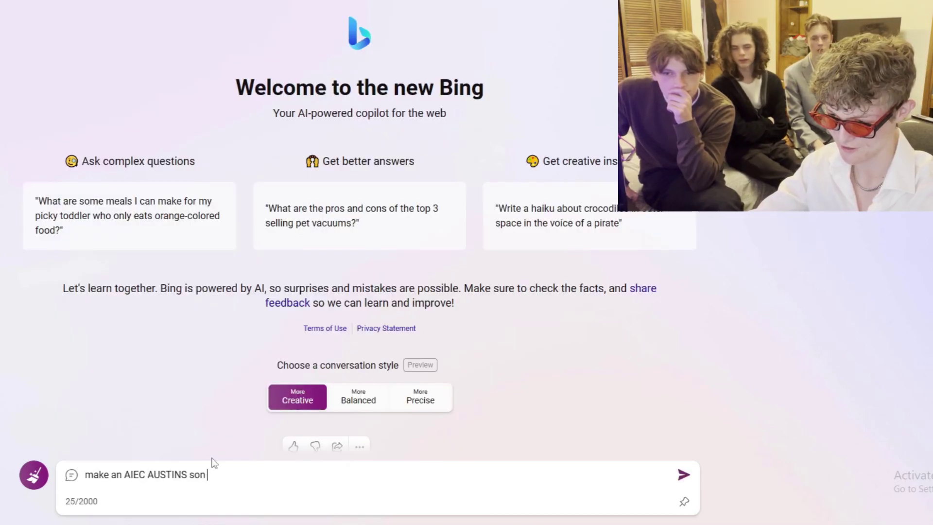
text(g about a breakup and make it really sad)
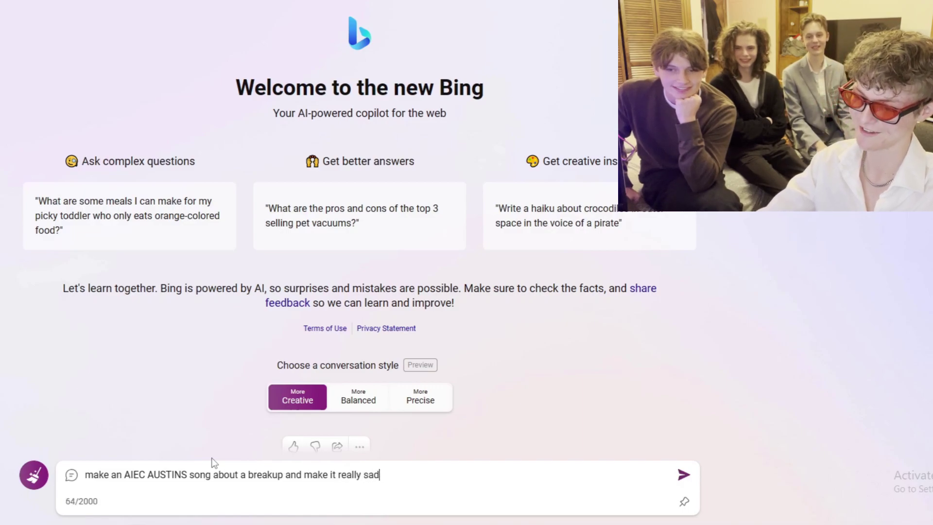
key(Return)
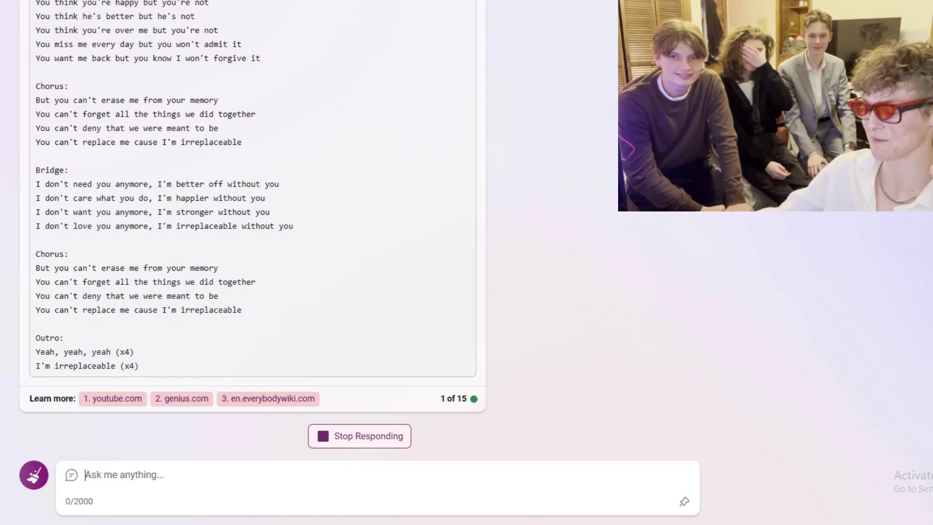
text(can you make a rea)
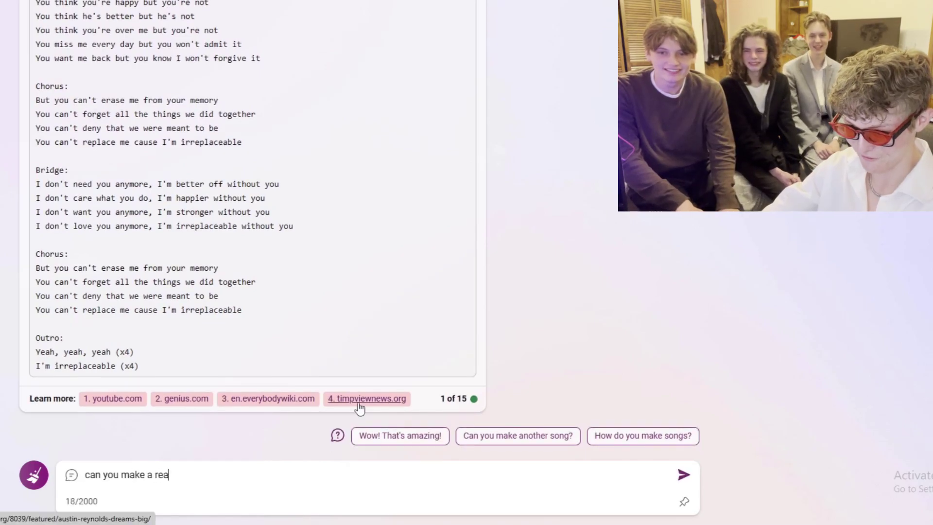
text(lly happy AI)
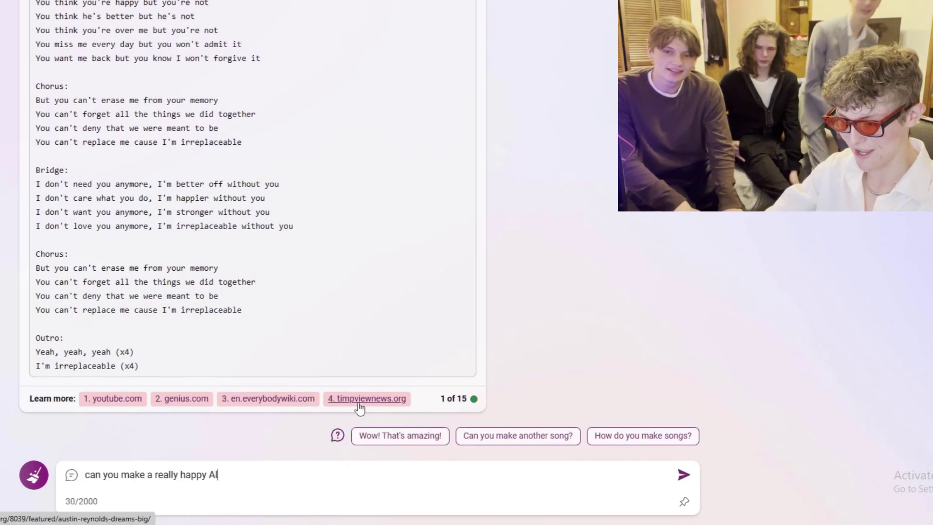
text(EC AUSTINS song wh)
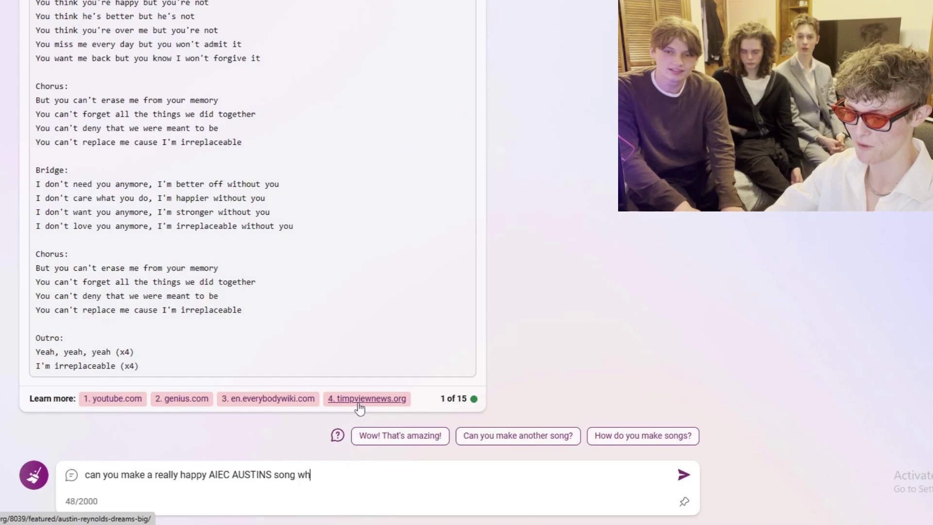
text(ere he is giddy)
- Send a request for a really happy AIEC AUSTINS song, producing 'Feeling Good'
key(Return)
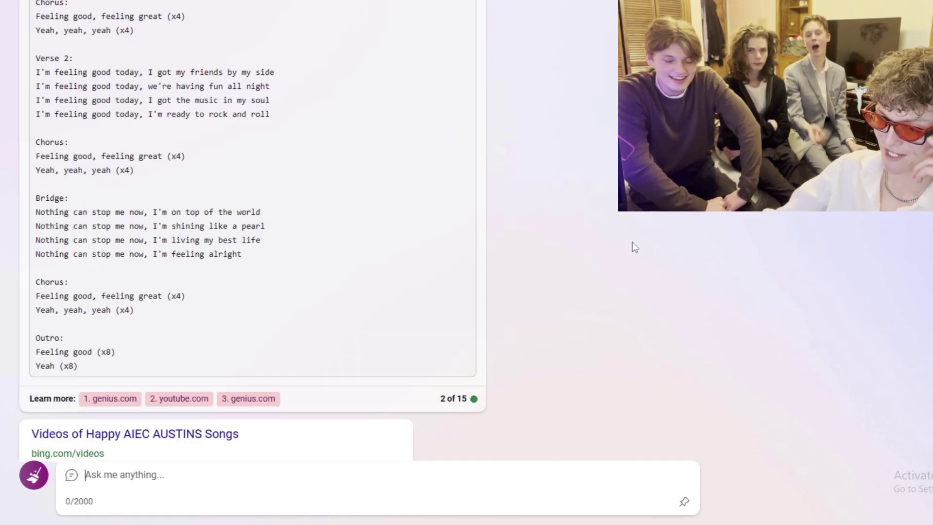
scroll(579, 327, down, 3)
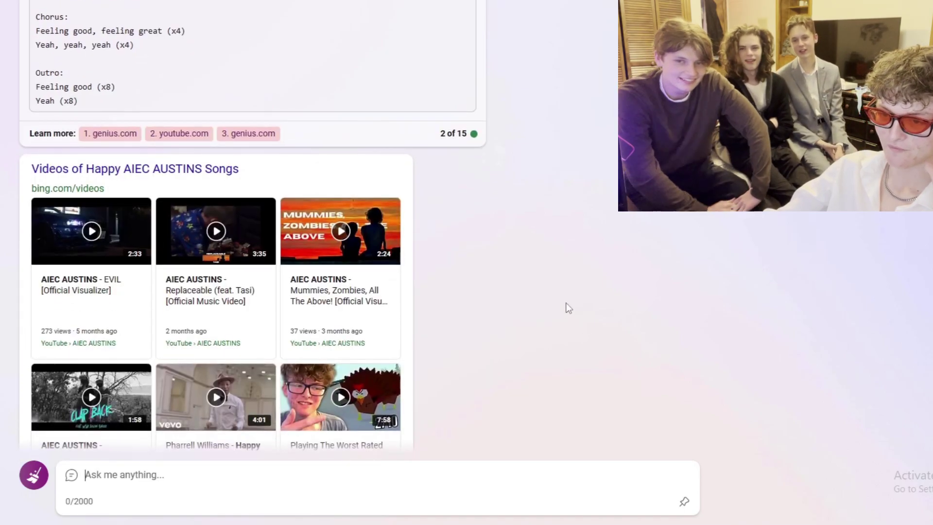
scroll(279, 226, down, 2)
text(give me a dec)
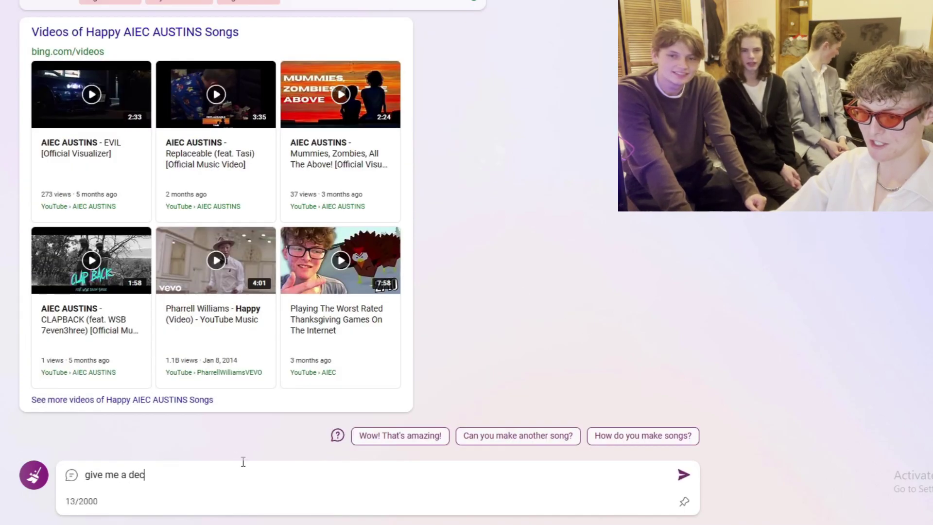
text(s)
- Fix a typo and send 'give me a description of AIEC AUSTINS appearance'
key(BackSpace)
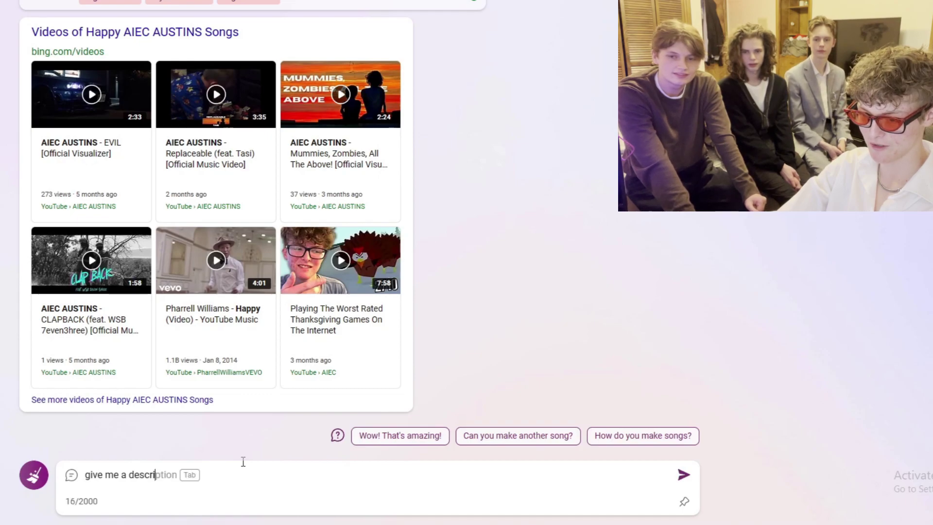
text(ption of AIEC AUS)
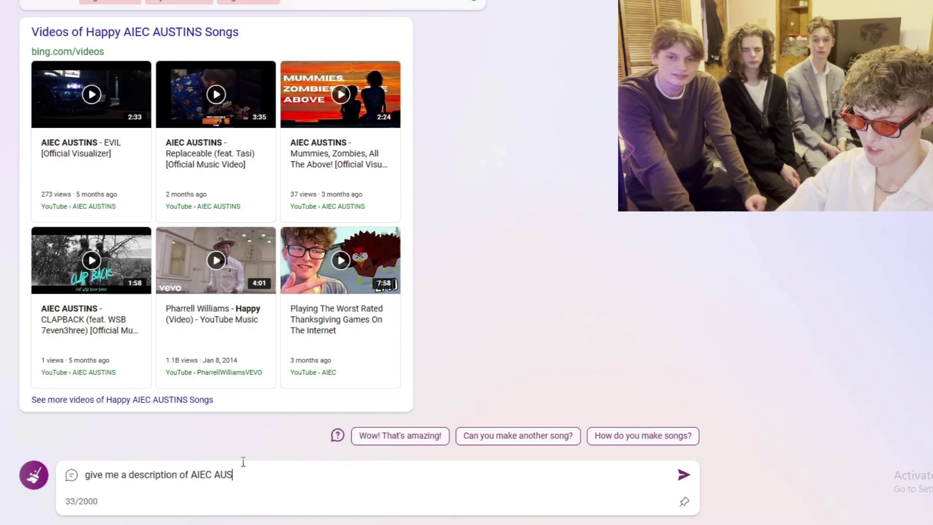
text(TINS appe)
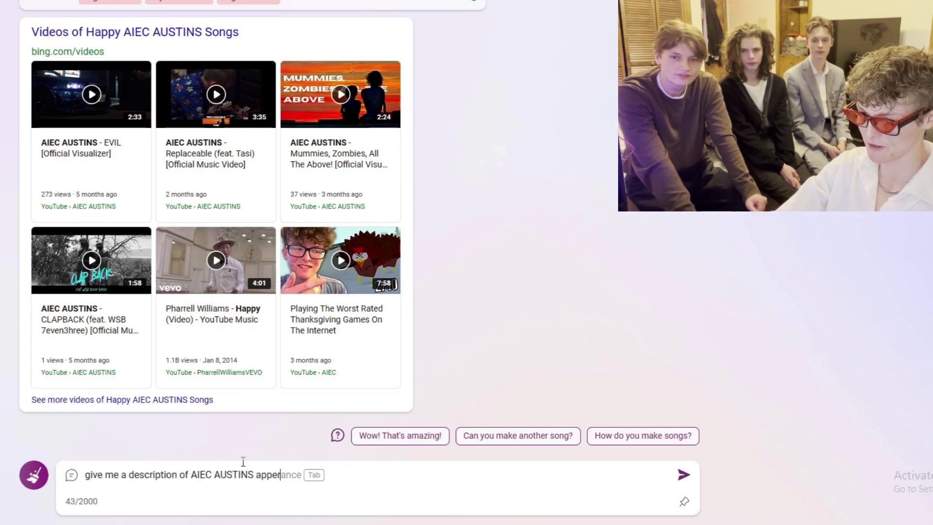
text(rance)
key(Return)
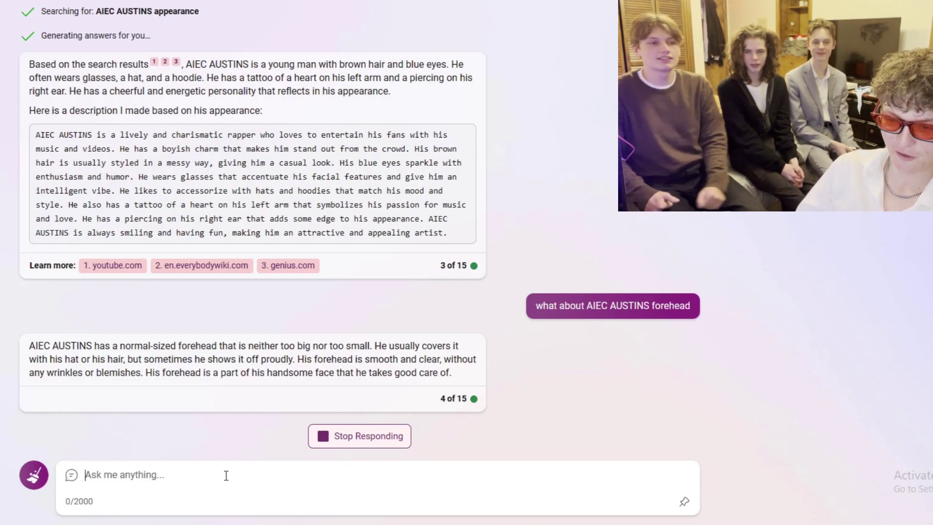
text(make A)
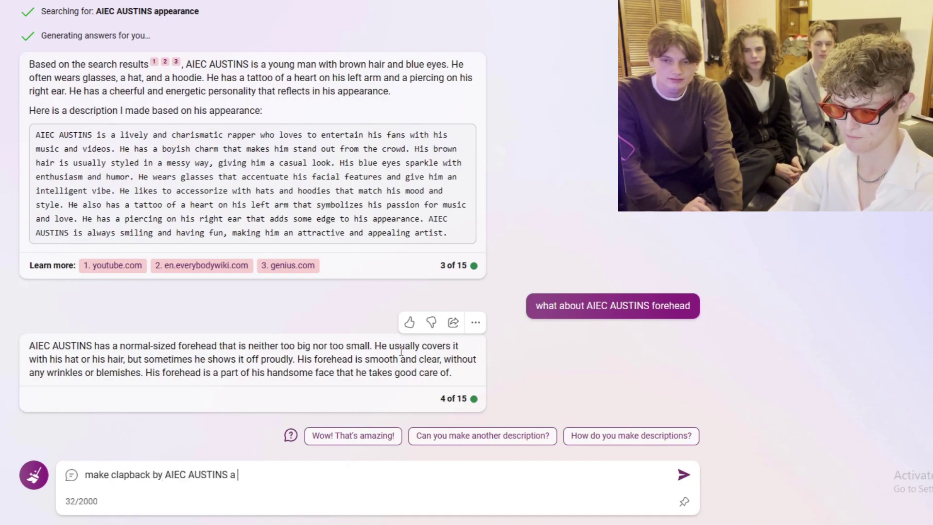
- Send the prompt 'make clapback by AIEC AUSTINS a better song'
key(Return)
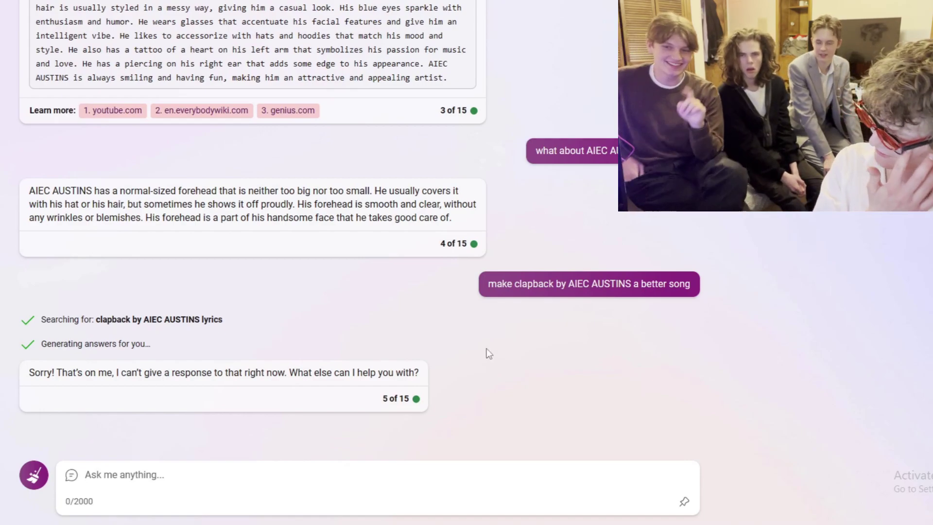
- Ask Bing Chat for AIEC AUSTINS's most popular video and follow up with 'Who is Ramen?'
click(279, 470)
text(what us )
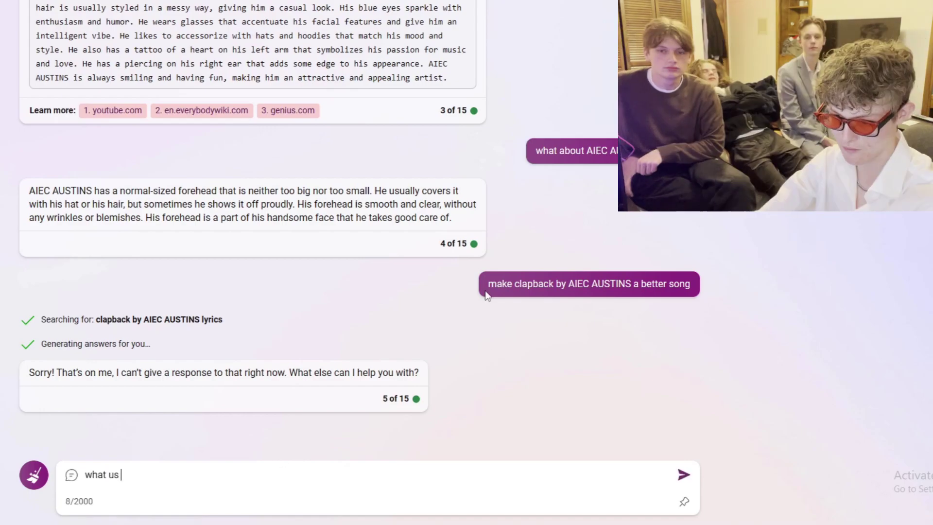
key(BackSpace)
key(BackSpace)
key(BackSpace)
text(is the mo)
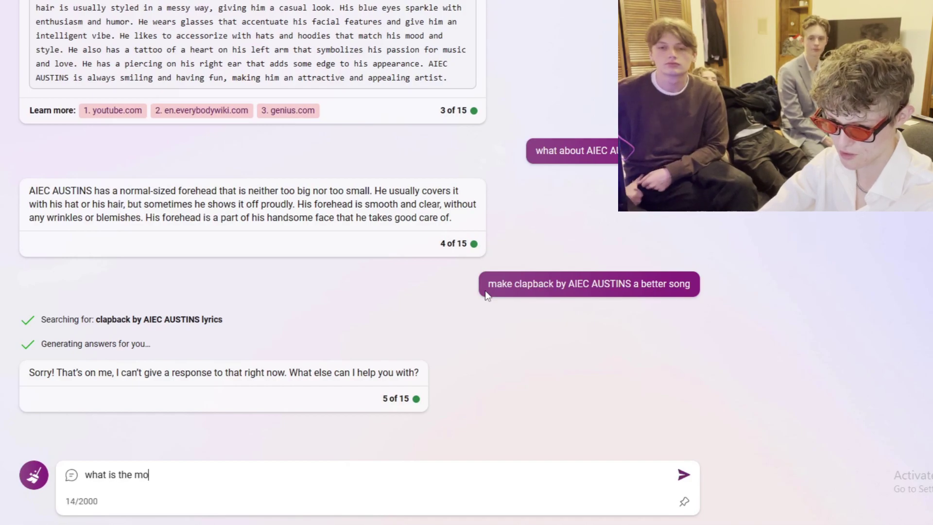
text(st popular AIEC AUST)
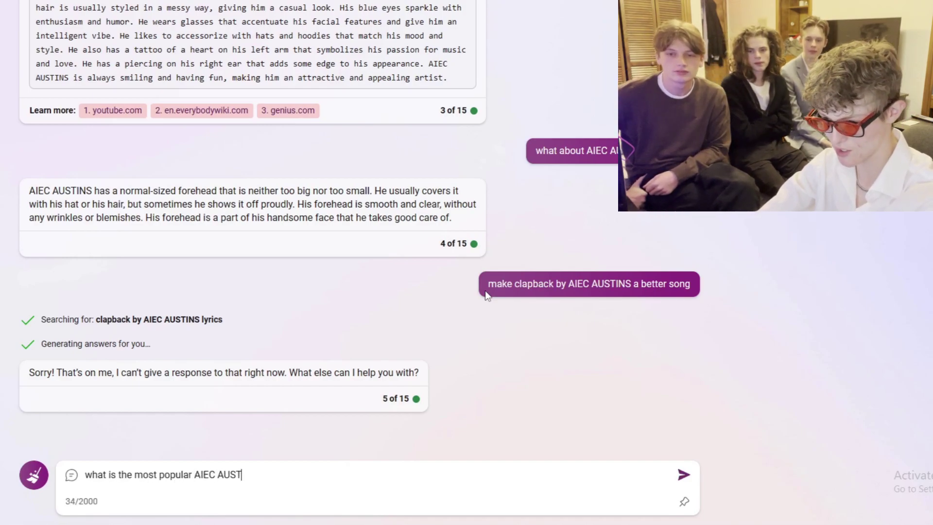
text(INS video)
key(Return)
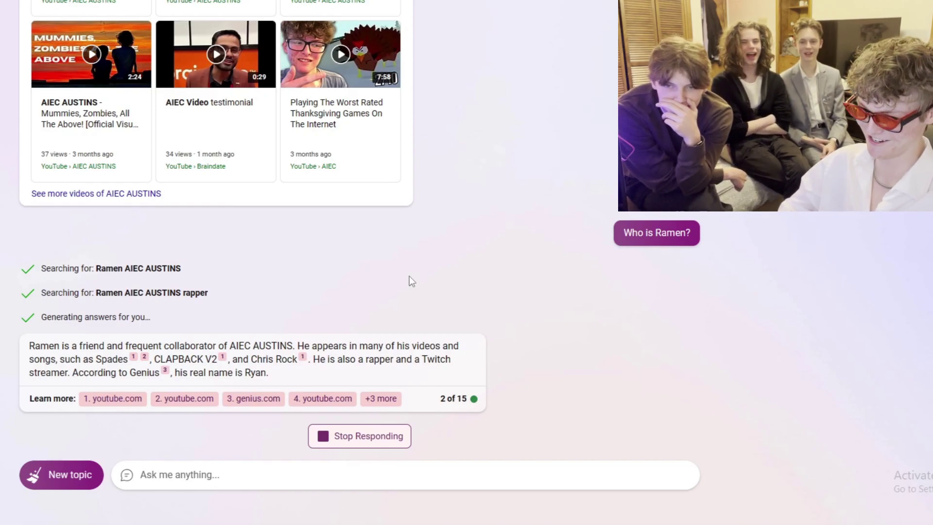
- Start a new topic to request 'make the best short for AIEC AUSTINS'
click(62, 474)
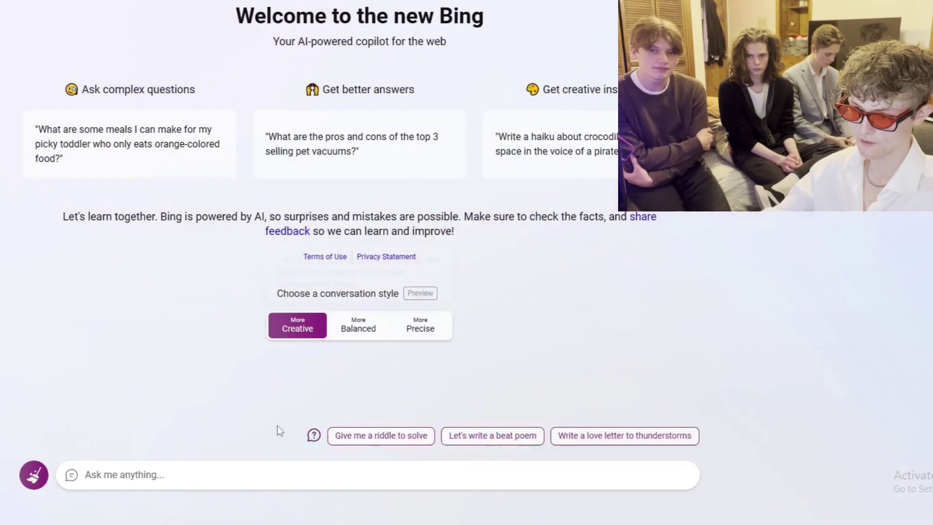
text(make the)
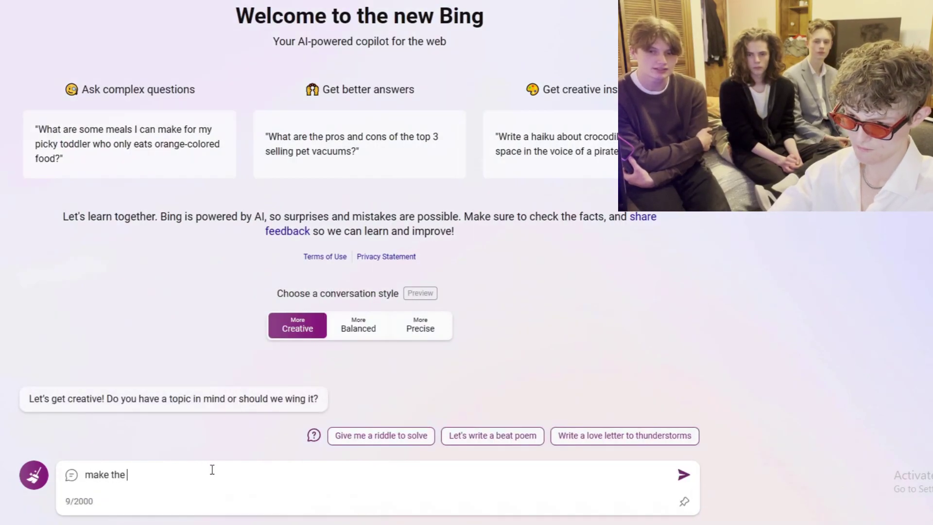
text( best ch)
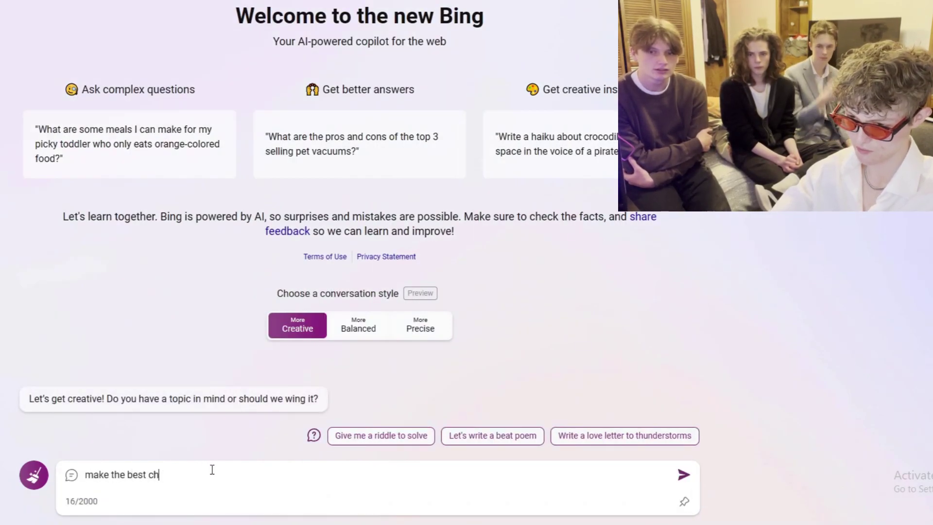